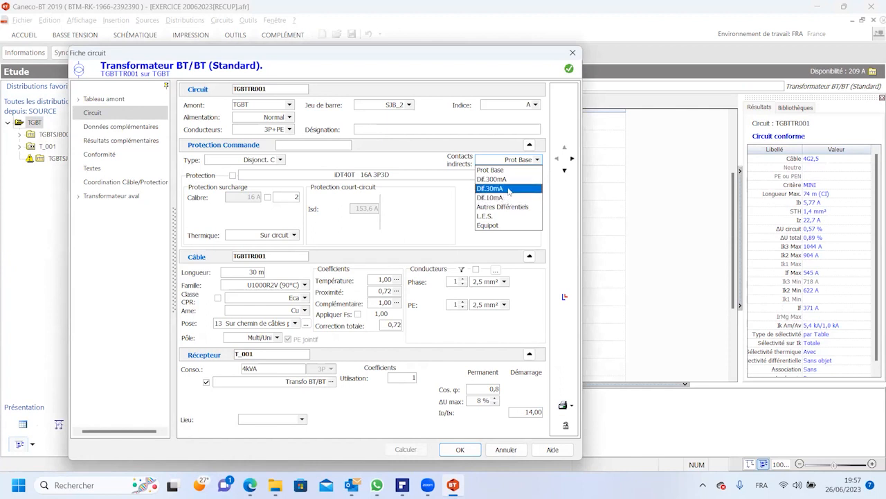
- Set the indirect contact protection of transformer circuit TGBTTR001 to Dif.300mA, recalculate the circuit and validate its sheet
{"action": "left_click", "coordinate": [513, 180]}
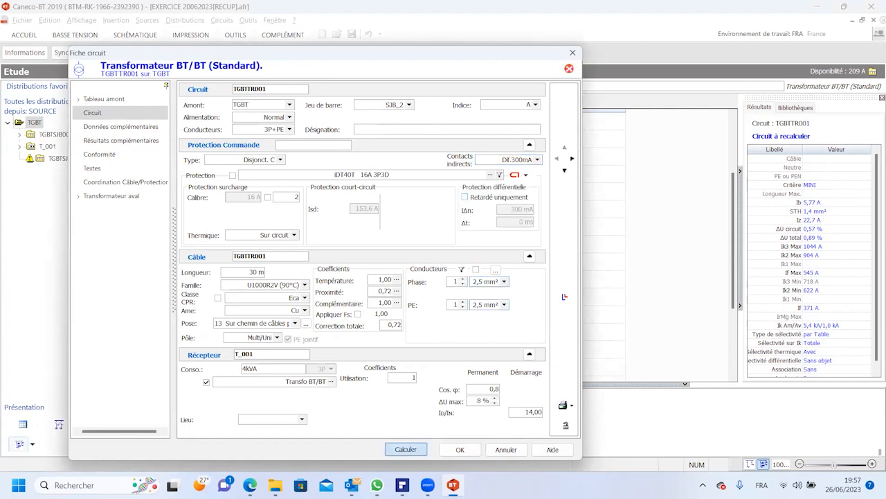
{"action": "left_click", "coordinate": [406, 448]}
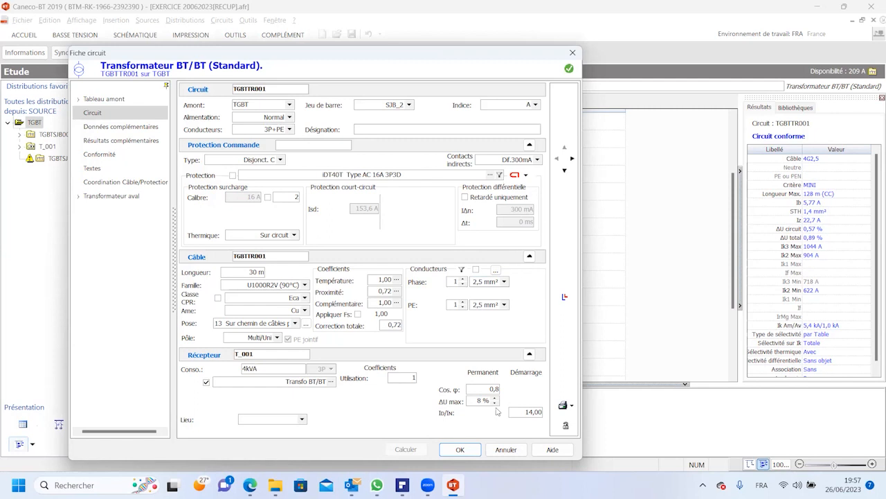
{"action": "left_click", "coordinate": [461, 449]}
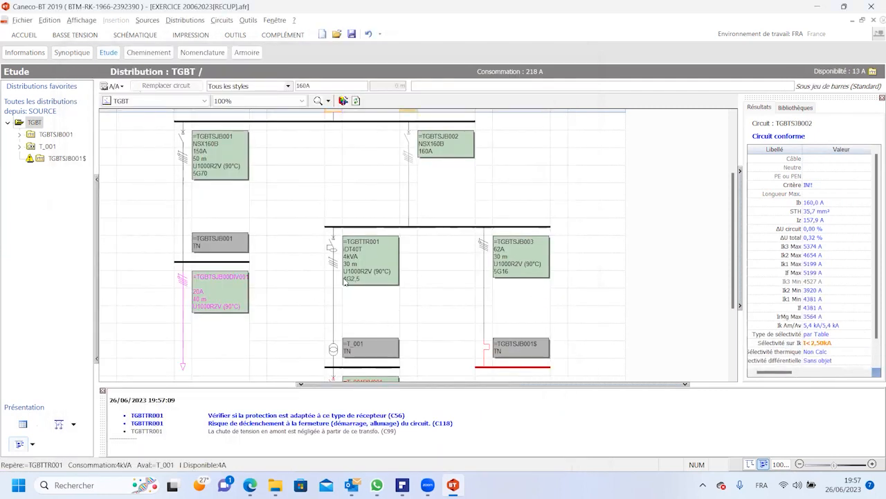
- Open the circuit sheet of sub-busbar TGBTSJB002 and set its indirect contact protection to Autres Différentiels
{"action": "left_click", "coordinate": [412, 147]}
{"action": "left_click", "coordinate": [410, 145]}
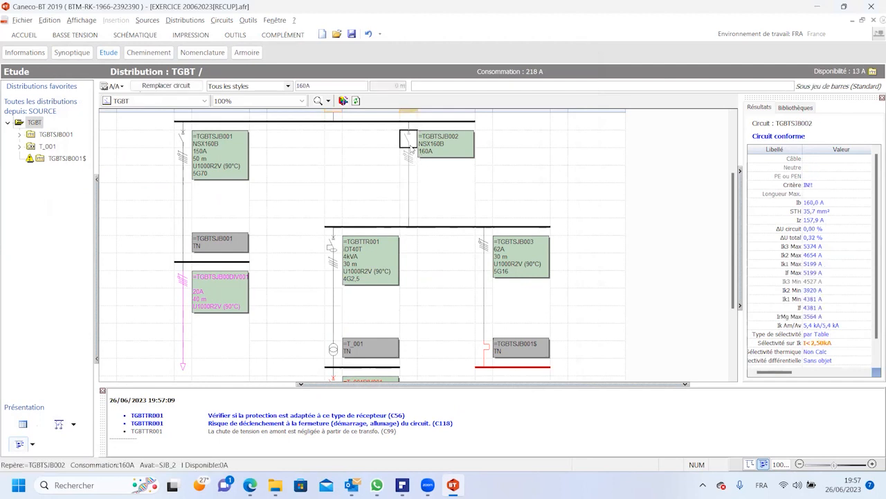
{"action": "double_click", "coordinate": [412, 183]}
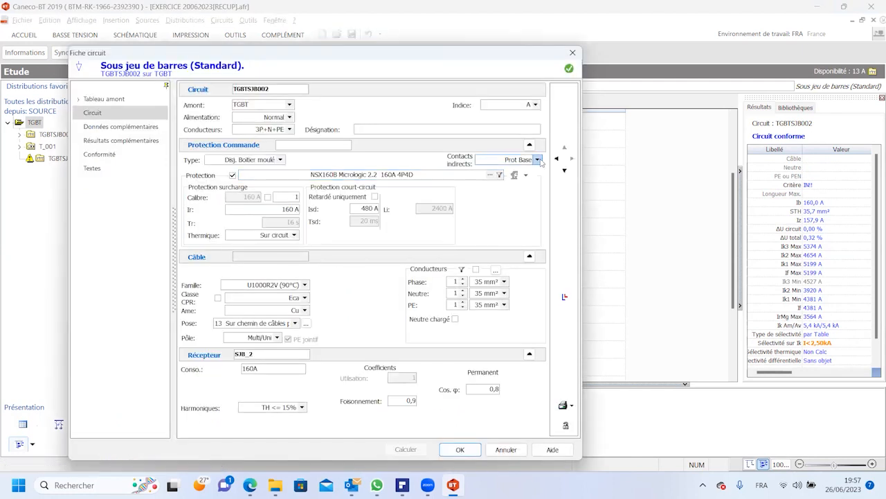
{"action": "left_click", "coordinate": [537, 160]}
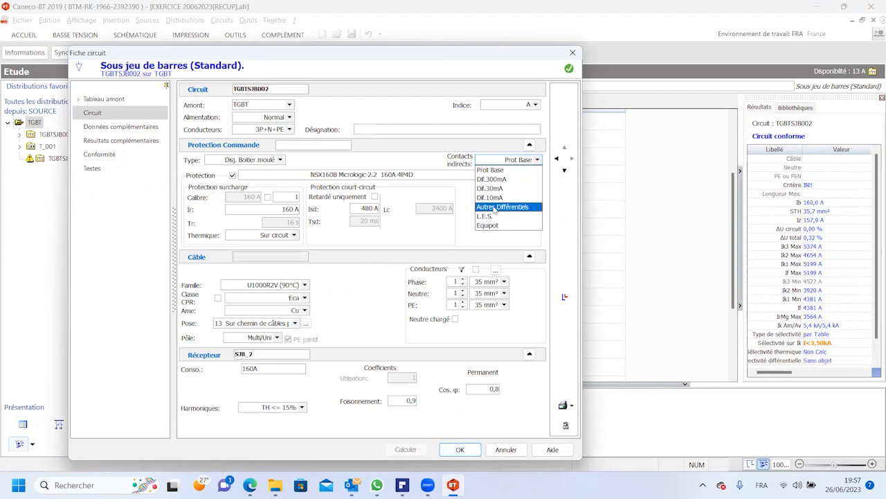
{"action": "left_click", "coordinate": [504, 207]}
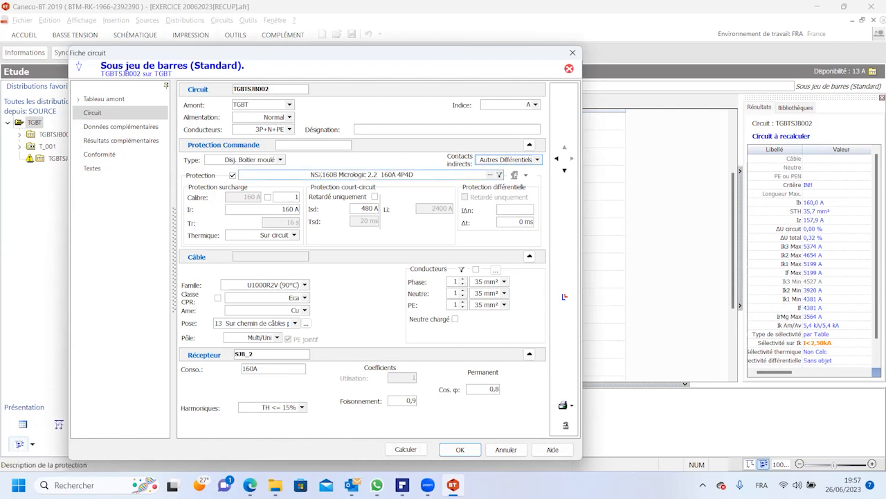
- Release the forced protection device of TGBTSJB002 and recalculate the circuit so a differential breaker is selected automatically
{"action": "left_click_drag", "start_coordinate": [308, 175], "coordinate": [272, 181]}
{"action": "left_click", "coordinate": [428, 175]}
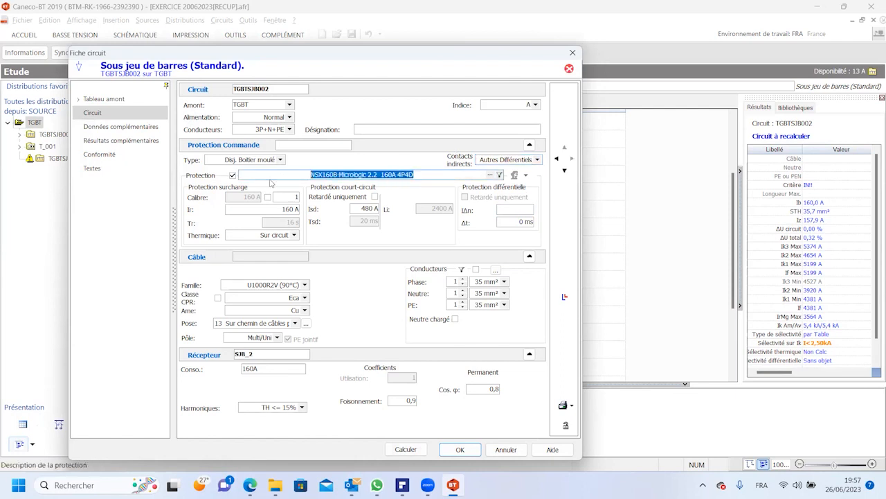
{"action": "left_click", "coordinate": [406, 449]}
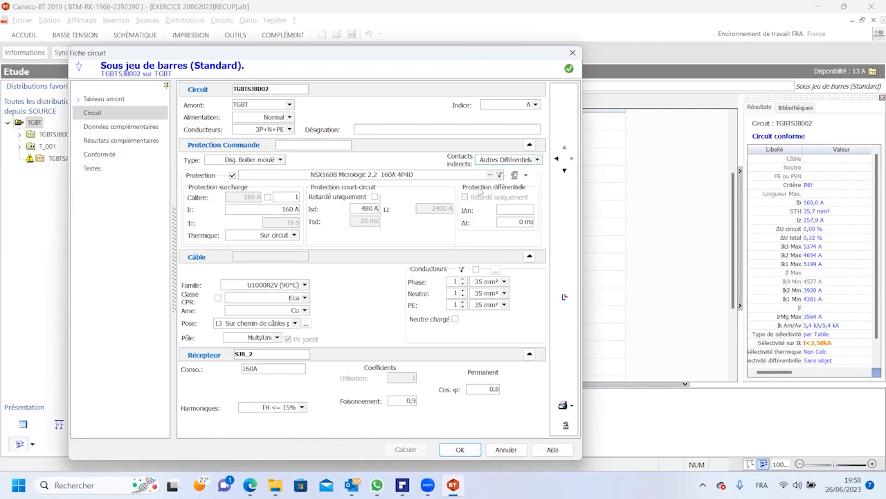
{"action": "left_click", "coordinate": [233, 176]}
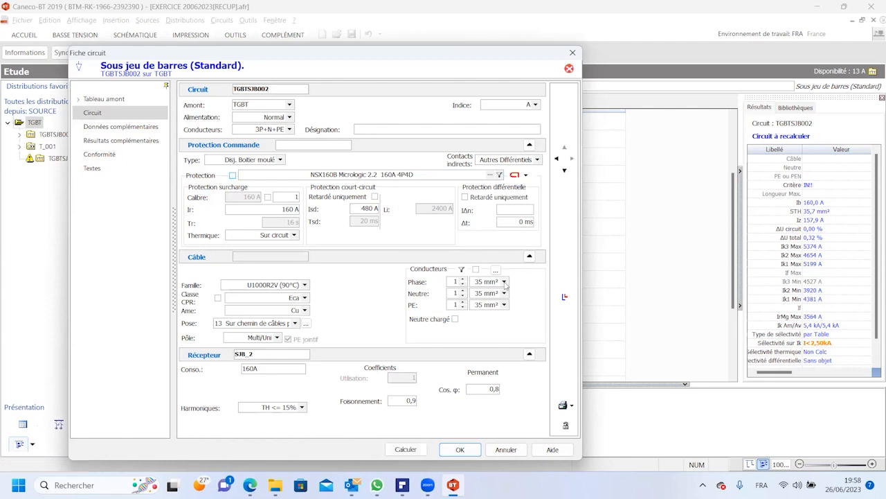
{"action": "left_click", "coordinate": [406, 449]}
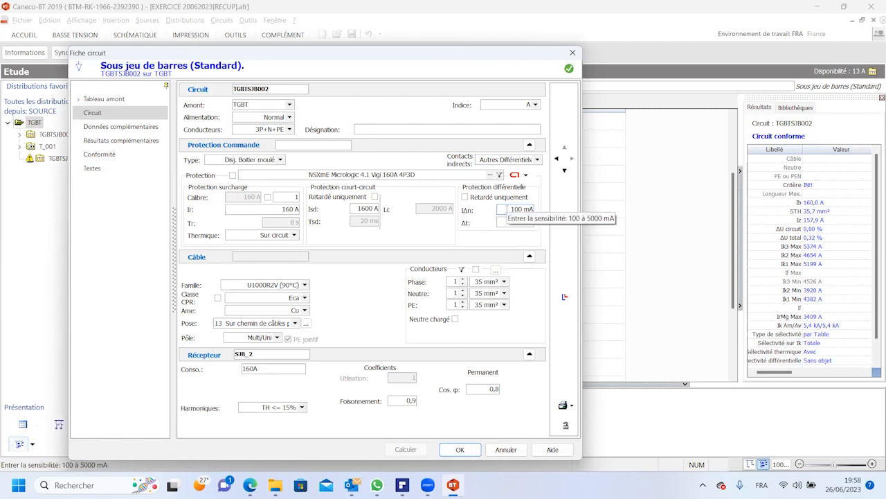
- Set the differential sensitivity IΔn of TGBTSJB002 to 1000 mA, recalculate the circuit and validate its sheet
{"action": "double_click", "coordinate": [510, 209]}
{"action": "type", "text": "600"}
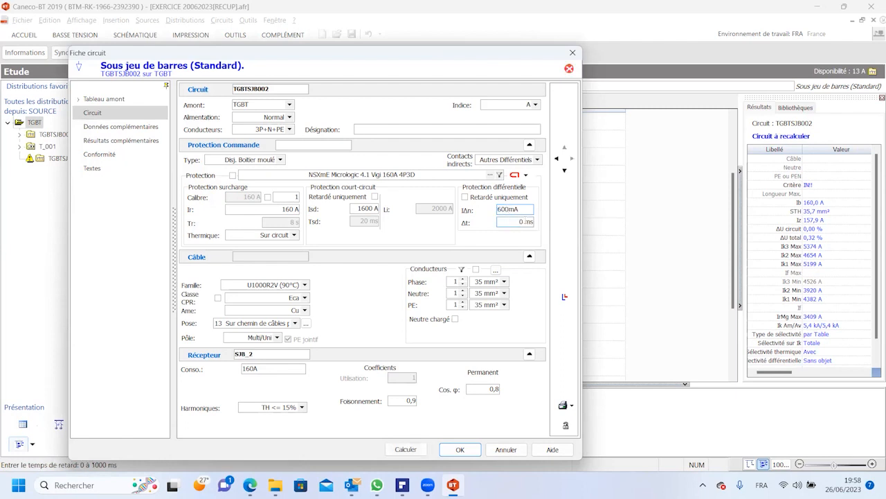
{"action": "left_click", "coordinate": [500, 221]}
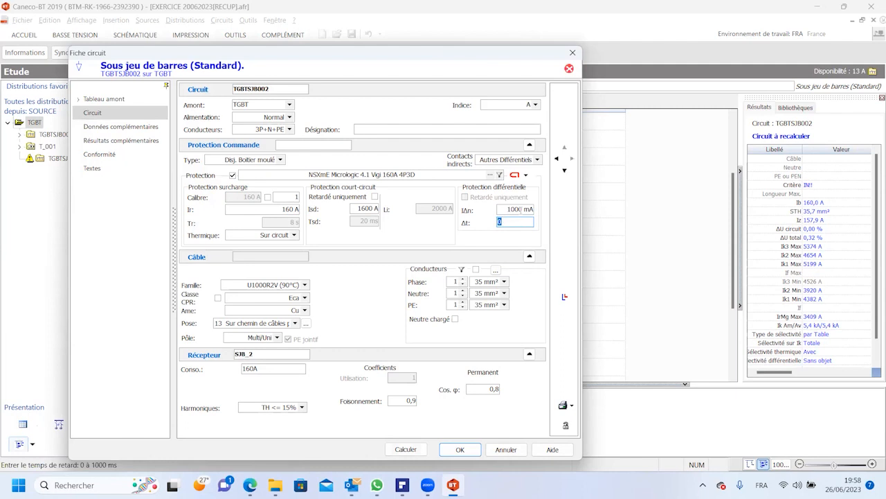
{"action": "key", "text": "shift+Tab"}
{"action": "left_click", "coordinate": [524, 219]}
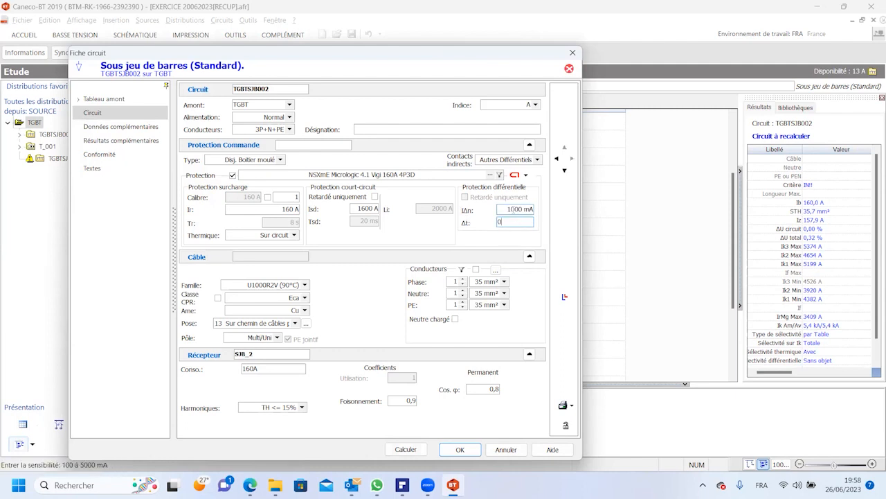
{"action": "double_click", "coordinate": [510, 210]}
{"action": "left_click", "coordinate": [511, 222]}
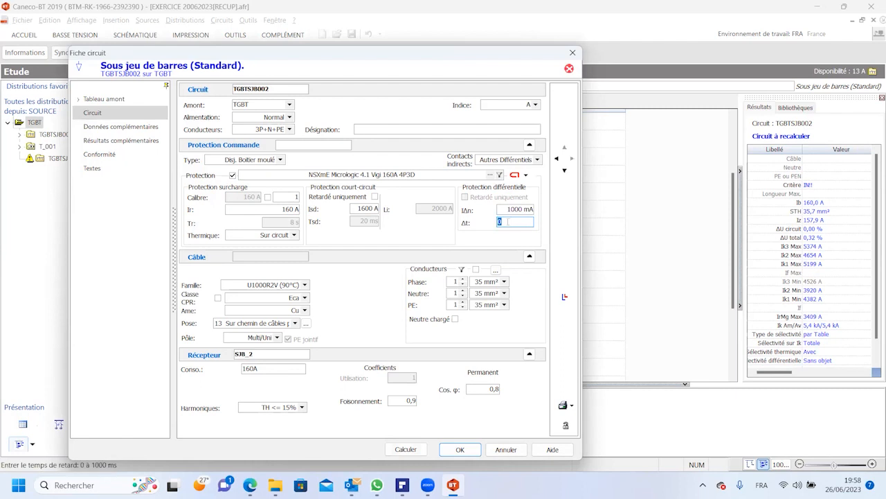
{"action": "left_click", "coordinate": [406, 449]}
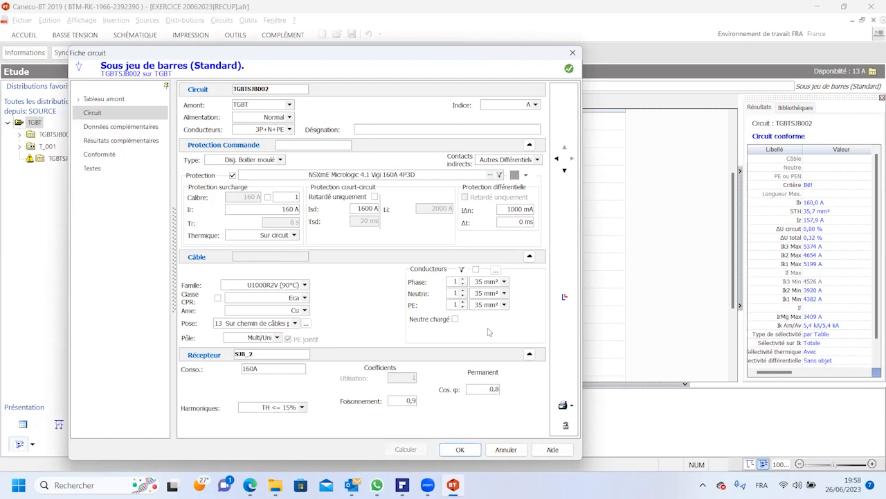
{"action": "left_click", "coordinate": [460, 450]}
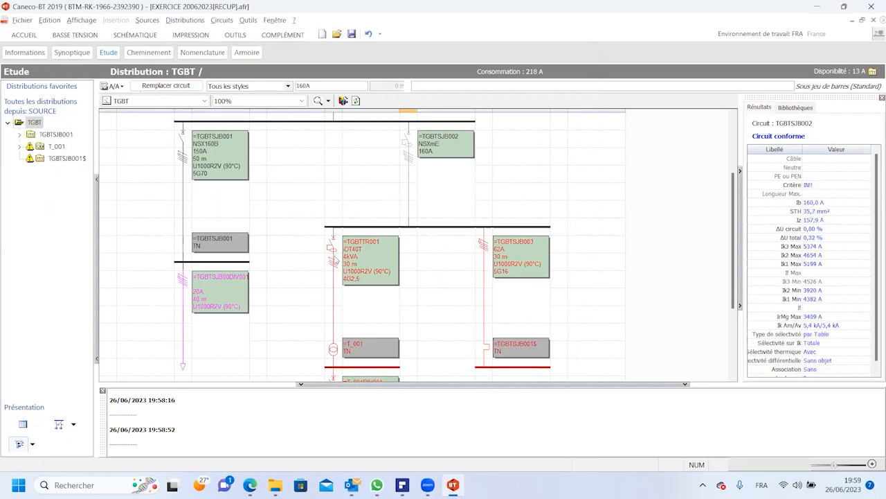
- Run the automatic calculation on the downstream transformer circuit TGBTTR001
{"action": "right_click", "coordinate": [330, 255]}
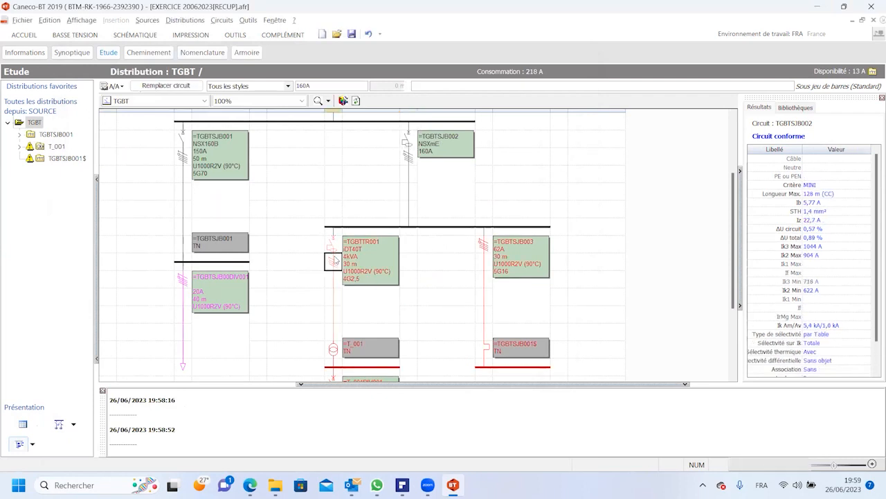
{"action": "left_click", "coordinate": [588, 187]}
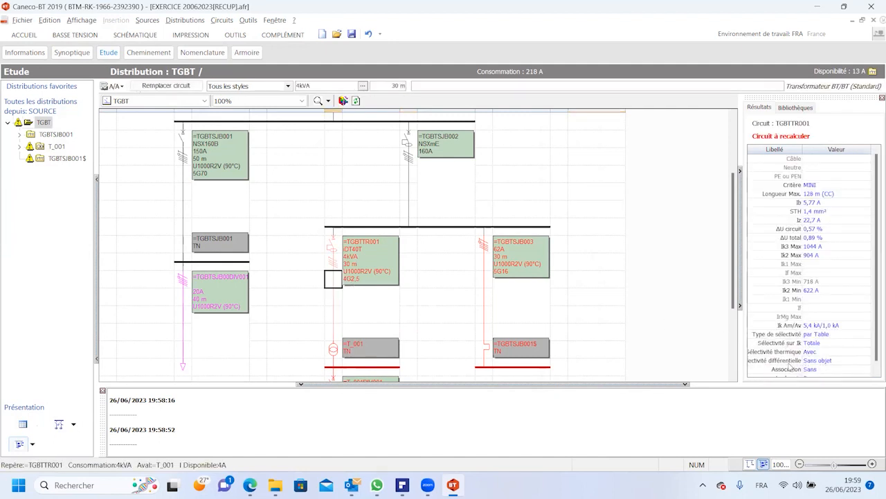
{"action": "right_click", "coordinate": [332, 278]}
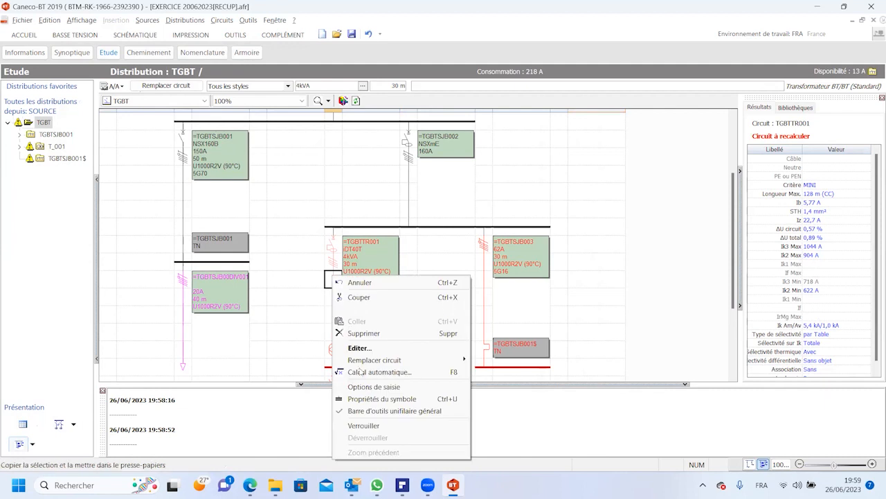
{"action": "left_click", "coordinate": [366, 368]}
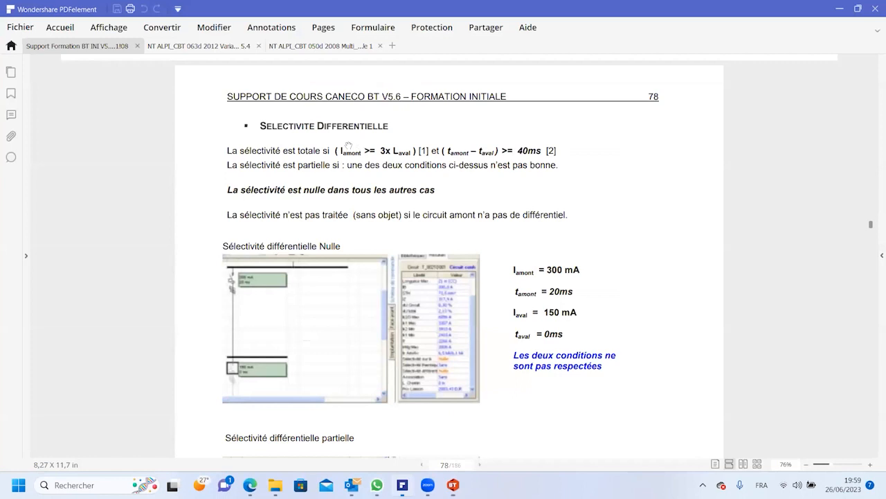
- Review the current-ratio and 40 ms delay conditions for total differential selectivity in the PDFelement course document, and check TGBTTR001's differential settings in Caneco-BT
{"action": "left_click", "coordinate": [332, 147]}
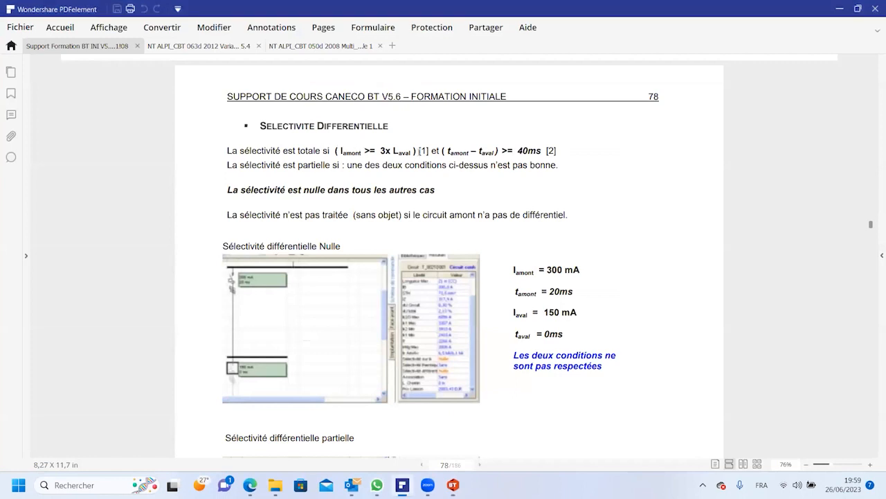
{"action": "left_click_drag", "start_coordinate": [416, 151], "coordinate": [336, 151]}
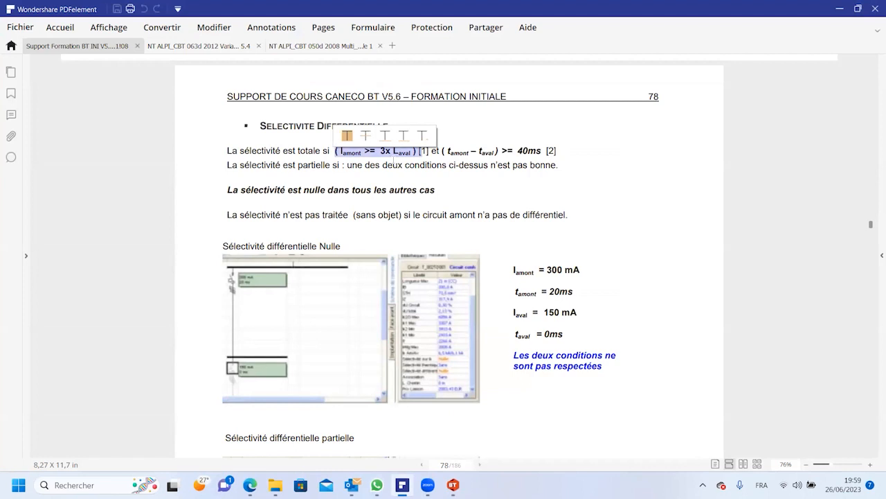
{"action": "left_click", "coordinate": [393, 160]}
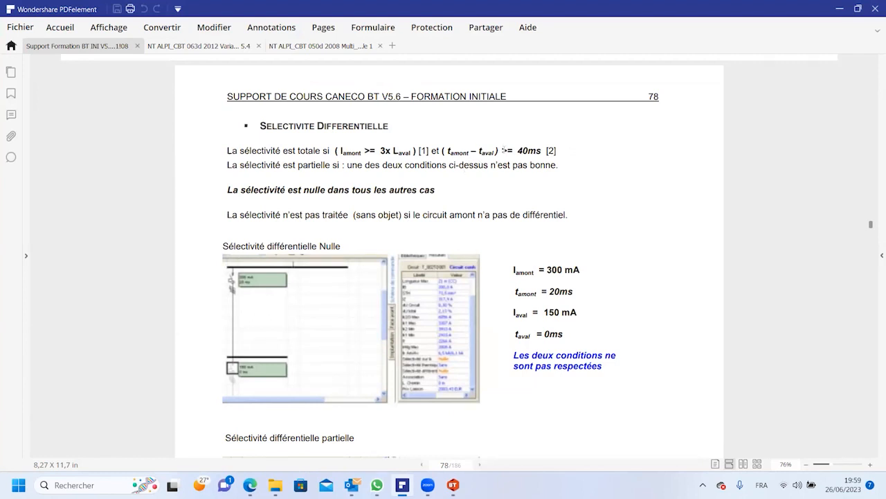
{"action": "left_click_drag", "start_coordinate": [519, 150], "coordinate": [528, 150]}
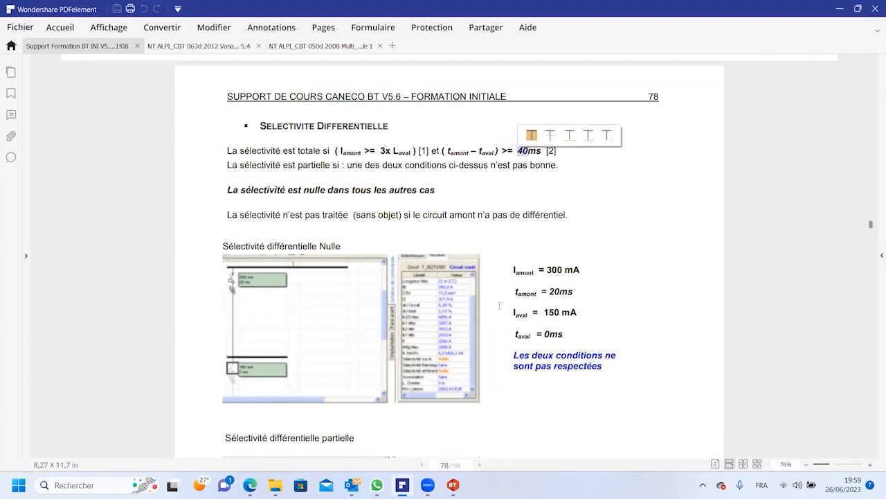
{"action": "key", "text": "alt+Tab"}
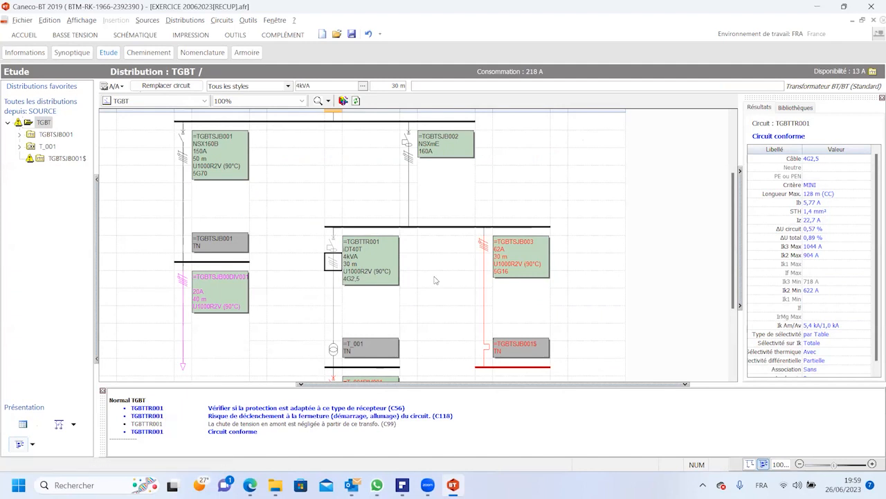
{"action": "double_click", "coordinate": [407, 280]}
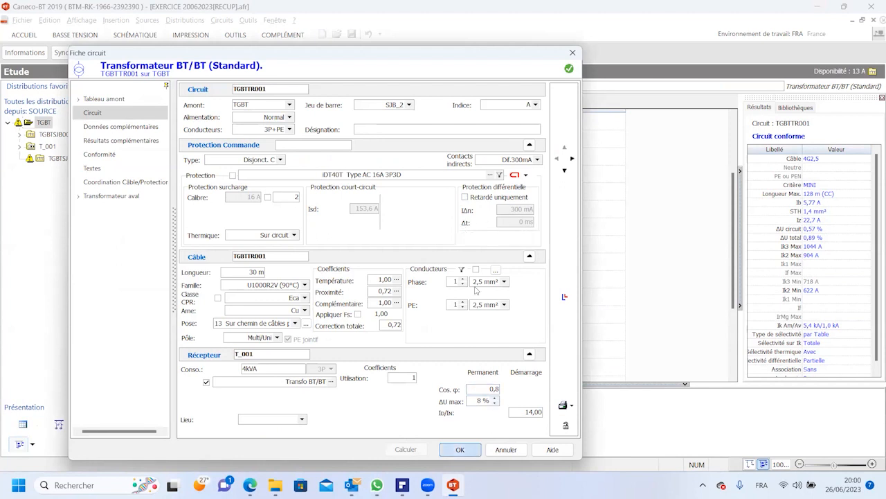
{"action": "key", "text": "Return"}
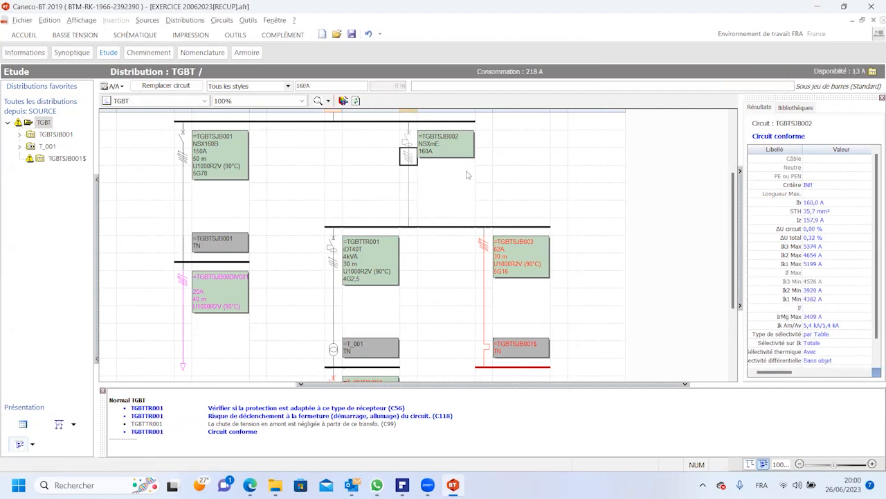
- Set the differential time delay Δt of sub-busbar circuit TGBTSJB002 to 60 ms, recalculate it and validate the sheet
{"action": "key", "text": "Return"}
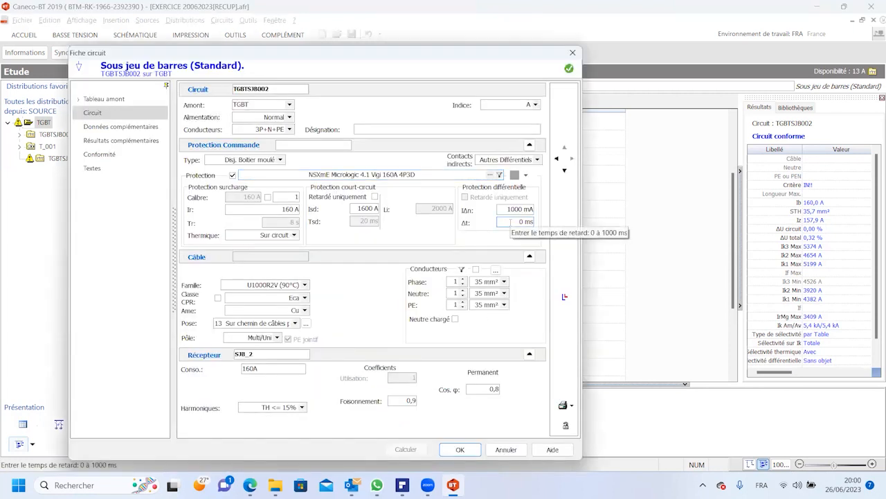
{"action": "left_click", "coordinate": [511, 223]}
{"action": "double_click", "coordinate": [511, 223]}
{"action": "key", "text": "BackSpace"}
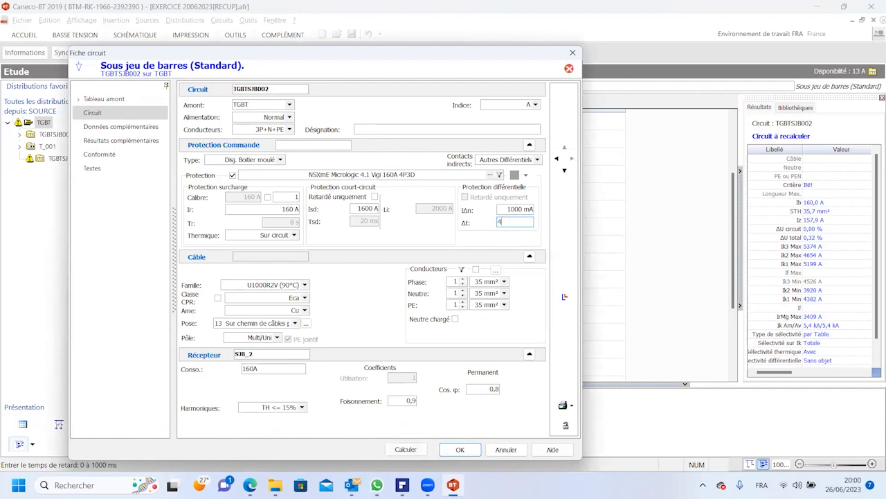
{"action": "left_click", "coordinate": [515, 211]}
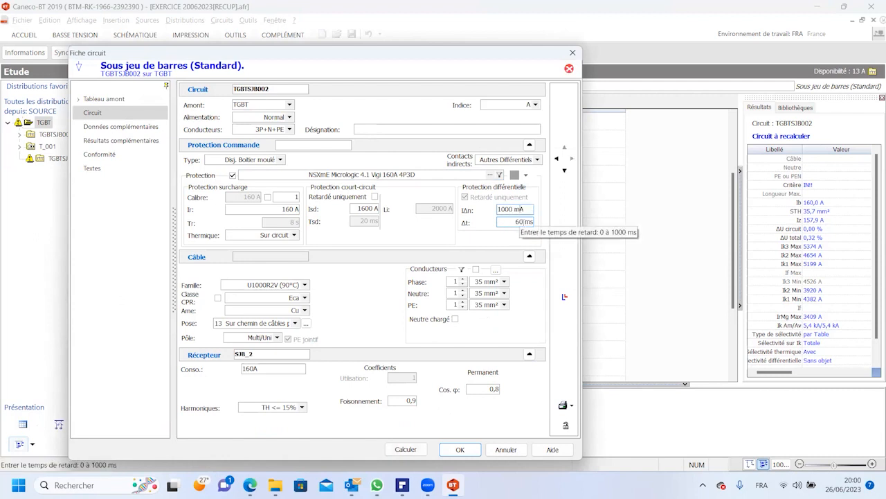
{"action": "left_click", "coordinate": [406, 449]}
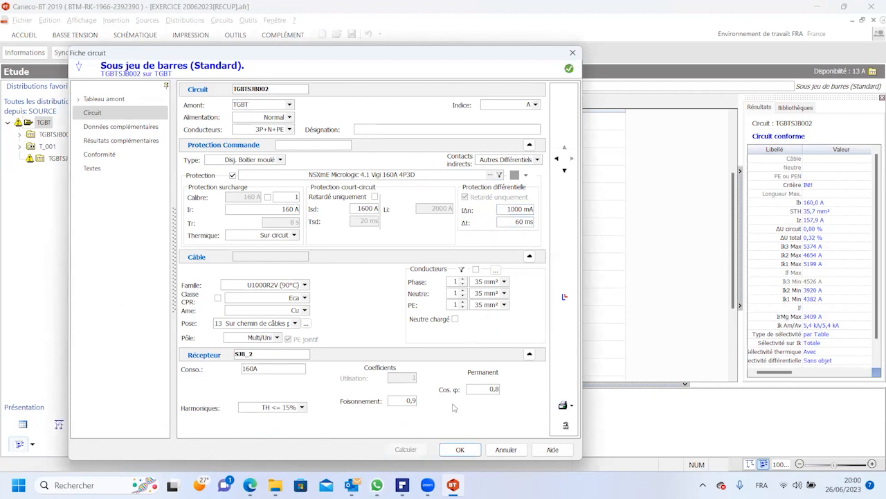
{"action": "left_click", "coordinate": [461, 449]}
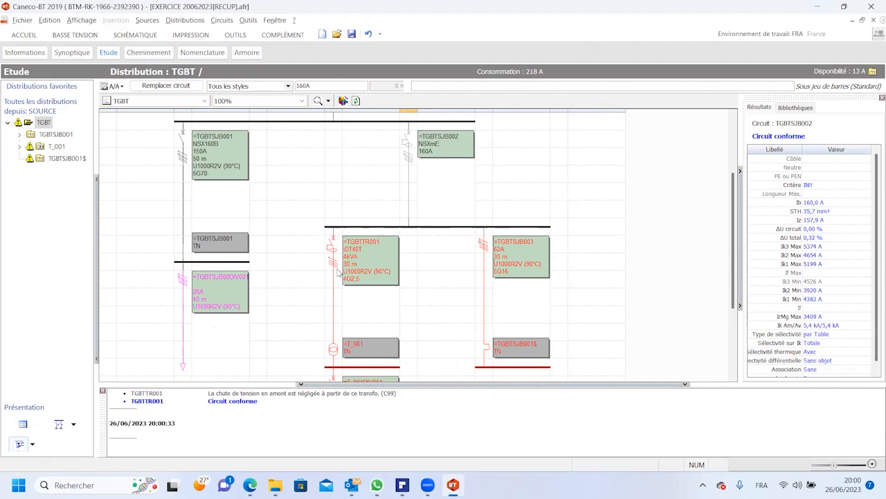
- Recalculate transformer circuit TGBTTR001 with the automatic calculation to update its differential selectivity
{"action": "right_click", "coordinate": [337, 263]}
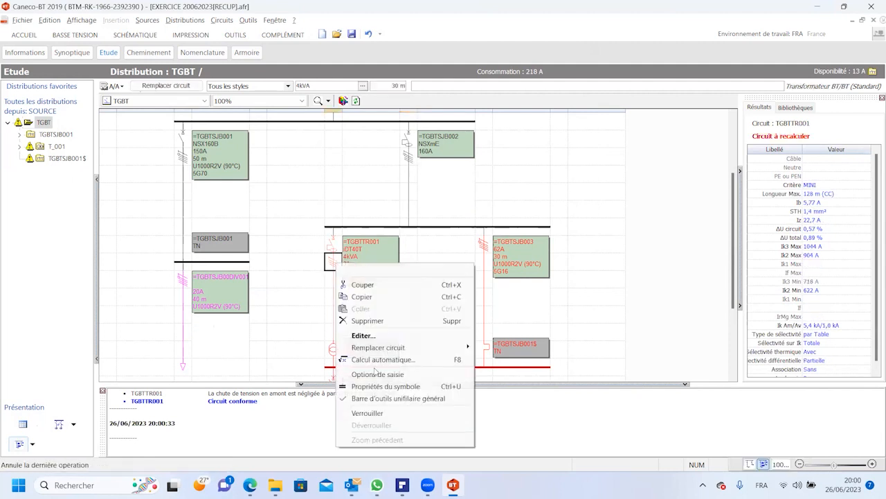
{"action": "left_click", "coordinate": [379, 360]}
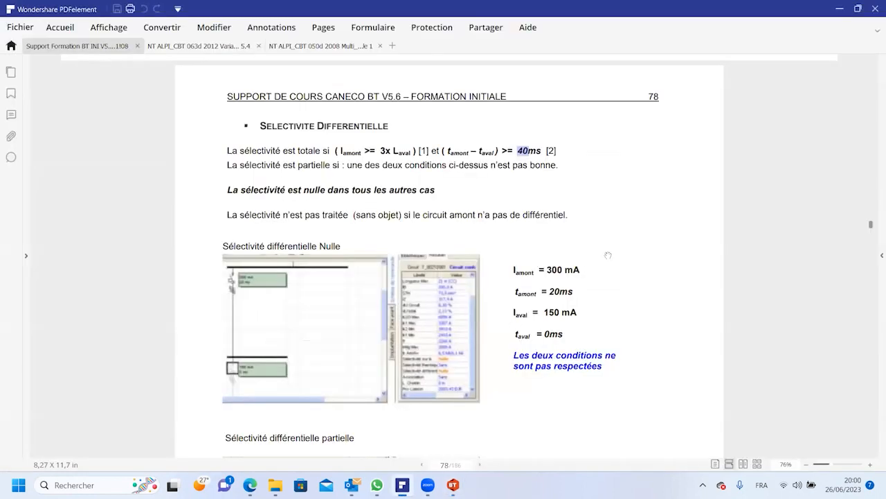
- Switch to PDFelement and examine the upstream and downstream currents and delays in the course's "Sélectivité différentielle Nulle" example
{"action": "left_click", "coordinate": [402, 484]}
{"action": "scroll", "coordinate": [572, 282], "scroll_direction": "down", "scroll_amount": 3}
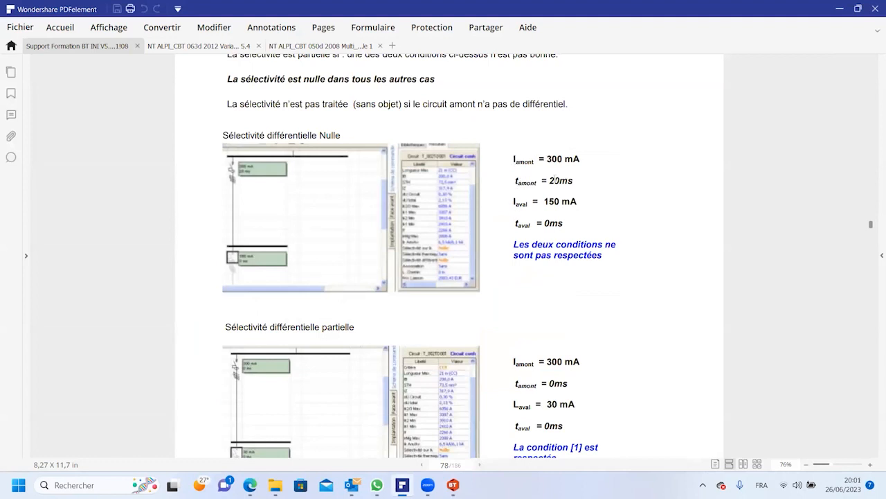
{"action": "left_click_drag", "start_coordinate": [559, 181], "coordinate": [550, 181]}
{"action": "left_click", "coordinate": [525, 201]}
{"action": "left_click_drag", "start_coordinate": [578, 202], "coordinate": [544, 201]}
{"action": "left_click", "coordinate": [545, 200]}
{"action": "left_click_drag", "start_coordinate": [549, 180], "coordinate": [559, 181]}
{"action": "double_click", "coordinate": [549, 224]}
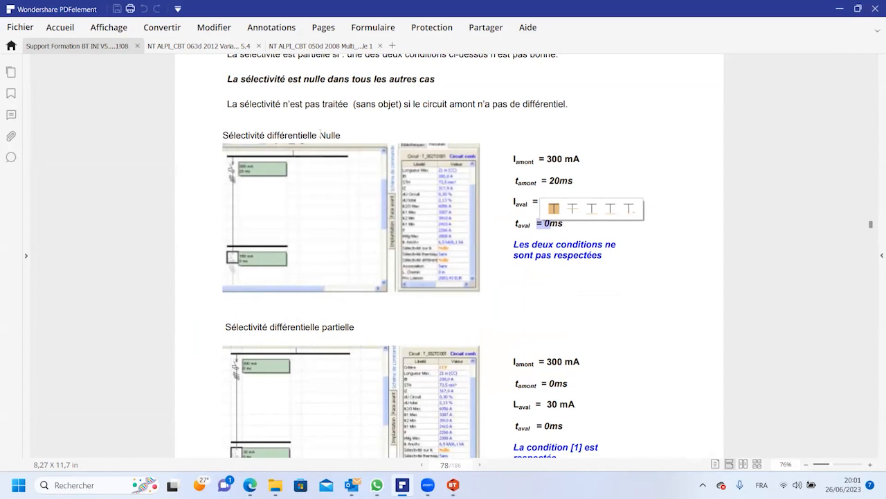
{"action": "left_click_drag", "start_coordinate": [320, 135], "coordinate": [340, 135]}
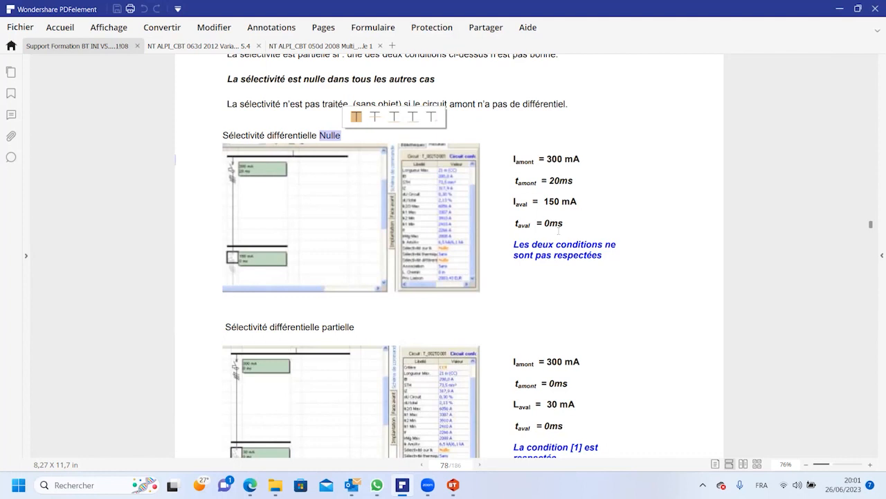
- Examine the "Sélectivité différentielle partielle" example, comparing its upstream and downstream delays with the selectivity conditions
{"action": "scroll", "coordinate": [579, 177], "scroll_direction": "down", "scroll_amount": 3}
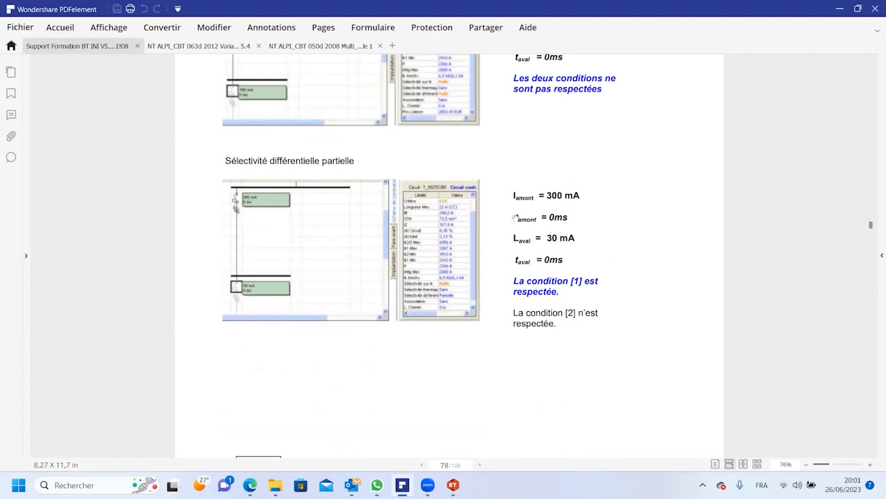
{"action": "left_click_drag", "start_coordinate": [575, 210], "coordinate": [515, 218]}
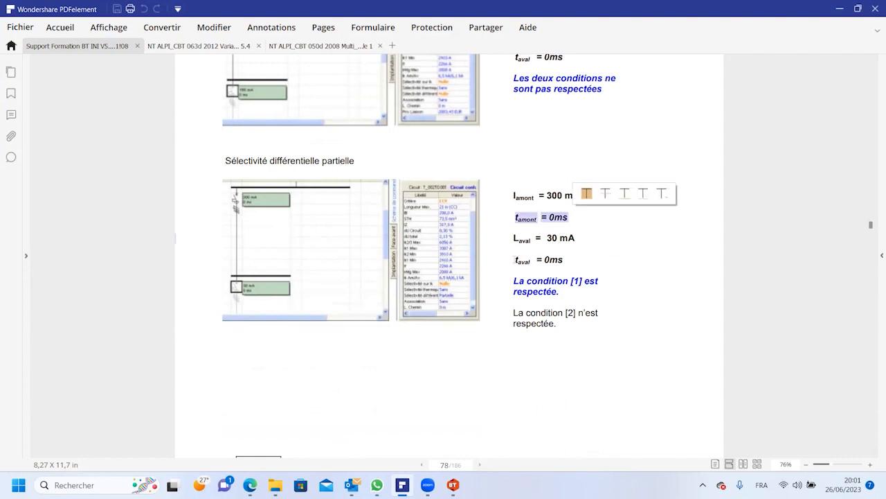
{"action": "left_click_drag", "start_coordinate": [515, 259], "coordinate": [564, 261]}
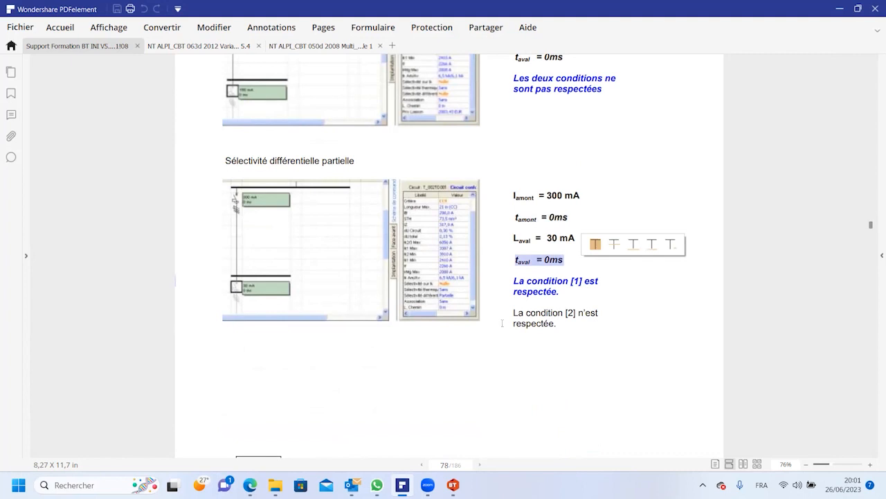
{"action": "left_click_drag", "start_coordinate": [220, 160], "coordinate": [356, 161]}
{"action": "left_click", "coordinate": [457, 426]}
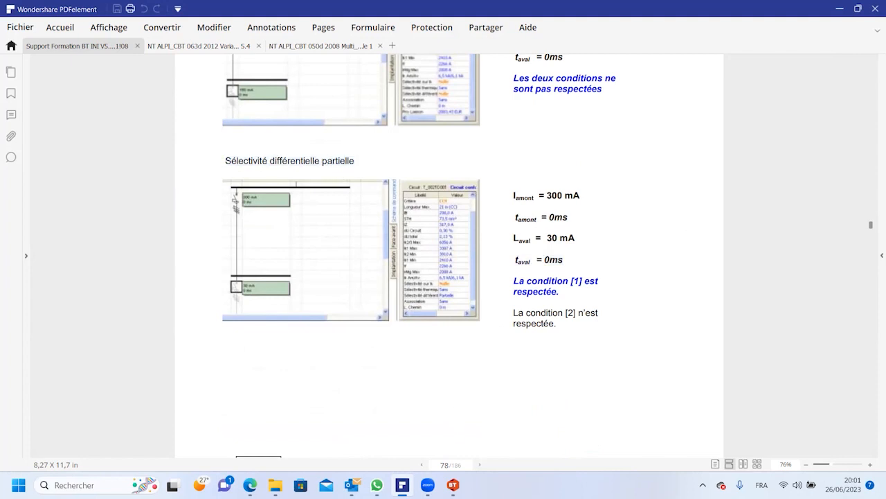
- Switch back to Caneco-BT and check the results of the TGBT main incomer and sub-busbar circuit TGBTSJB002 along the upstream-downstream chain
{"action": "left_click", "coordinate": [453, 484]}
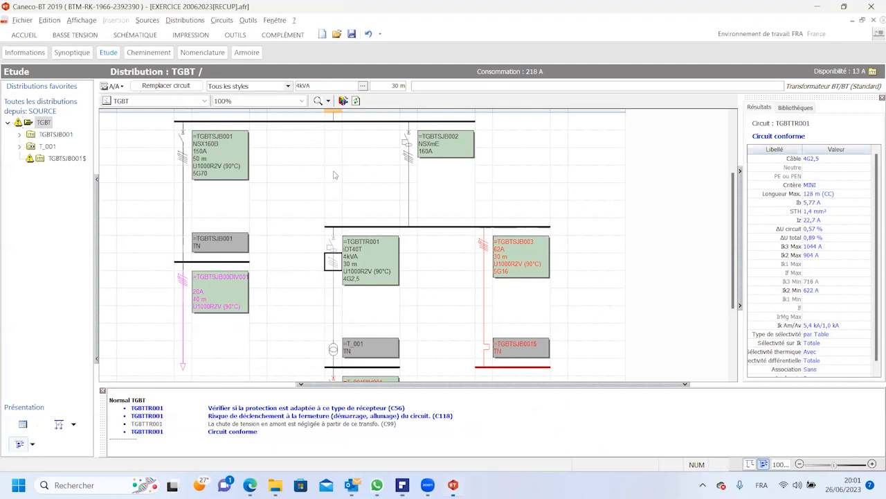
{"action": "scroll", "coordinate": [338, 176], "scroll_direction": "up", "scroll_amount": 3}
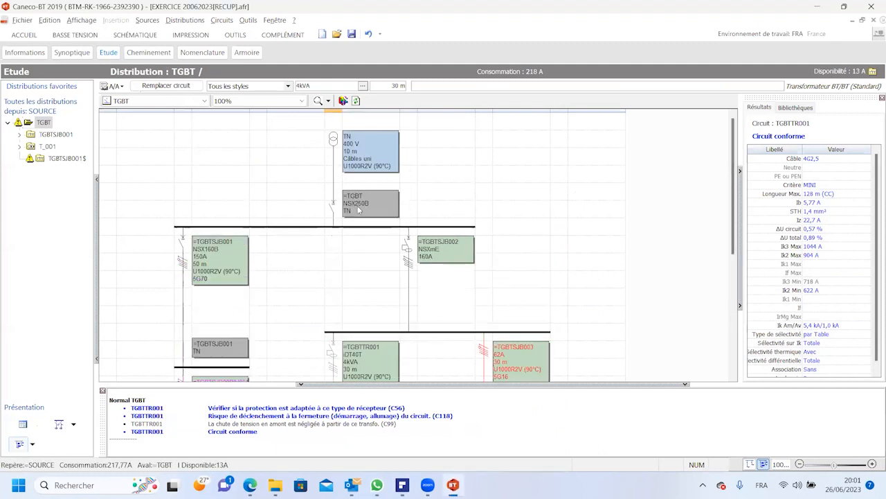
{"action": "left_click", "coordinate": [333, 208]}
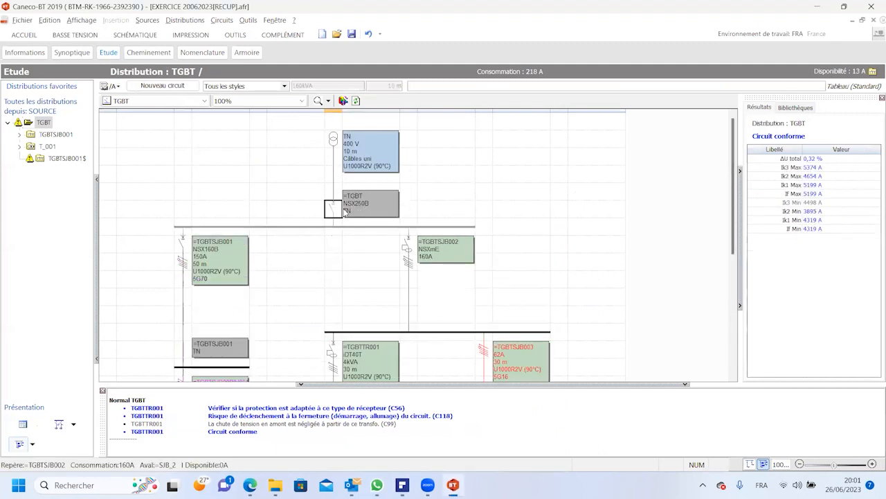
{"action": "left_click", "coordinate": [410, 254]}
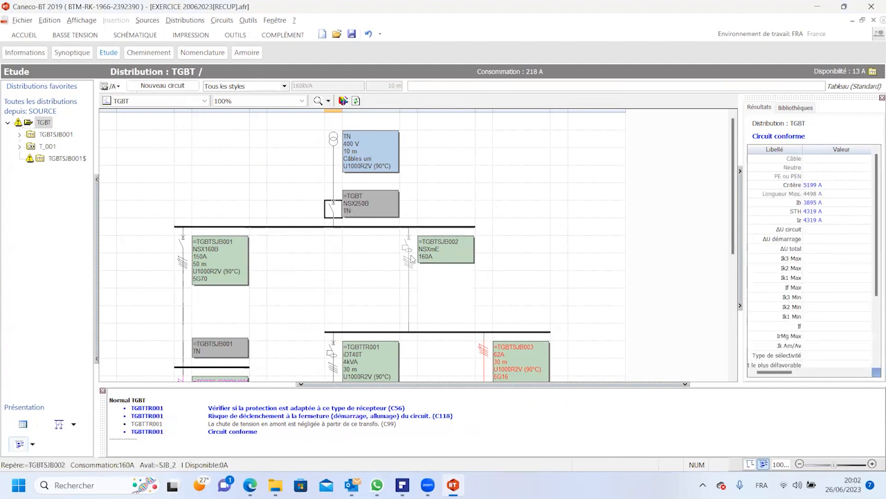
{"action": "left_click", "coordinate": [333, 208]}
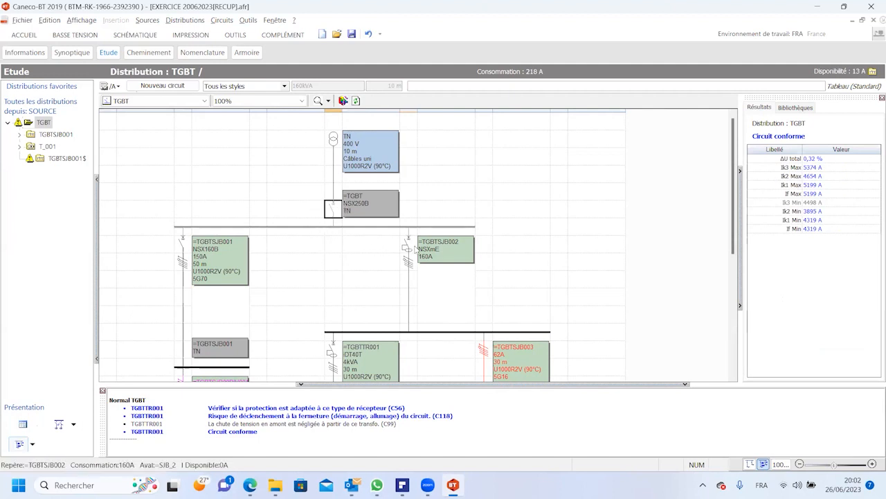
{"action": "left_click", "coordinate": [409, 250]}
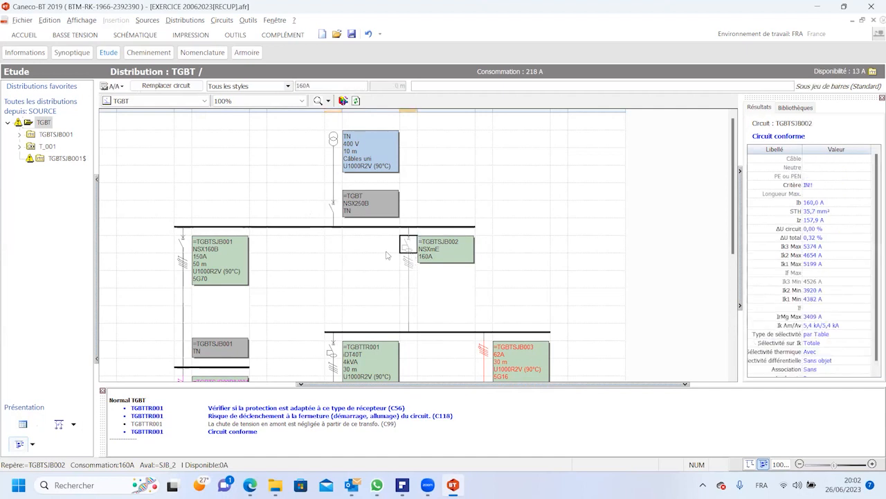
{"action": "left_click", "coordinate": [335, 211]}
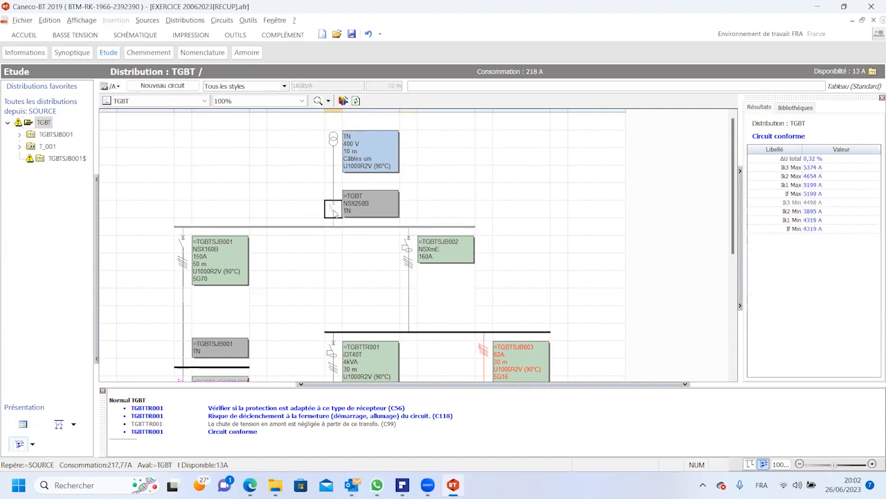
{"action": "scroll", "coordinate": [367, 270], "scroll_direction": "down", "scroll_amount": 6}
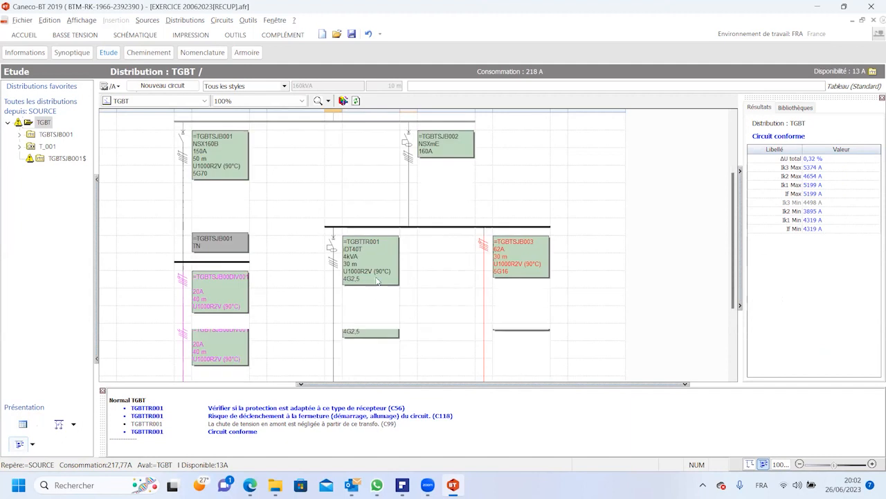
{"action": "scroll", "coordinate": [380, 242], "scroll_direction": "up", "scroll_amount": 6}
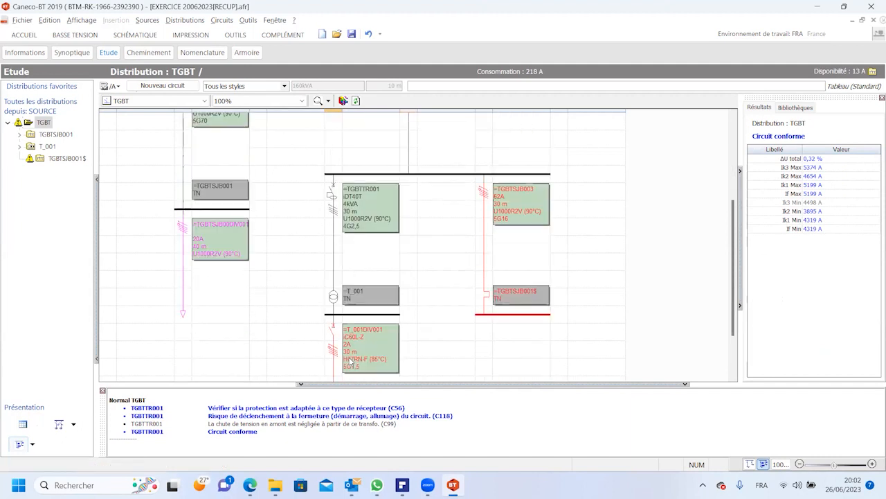